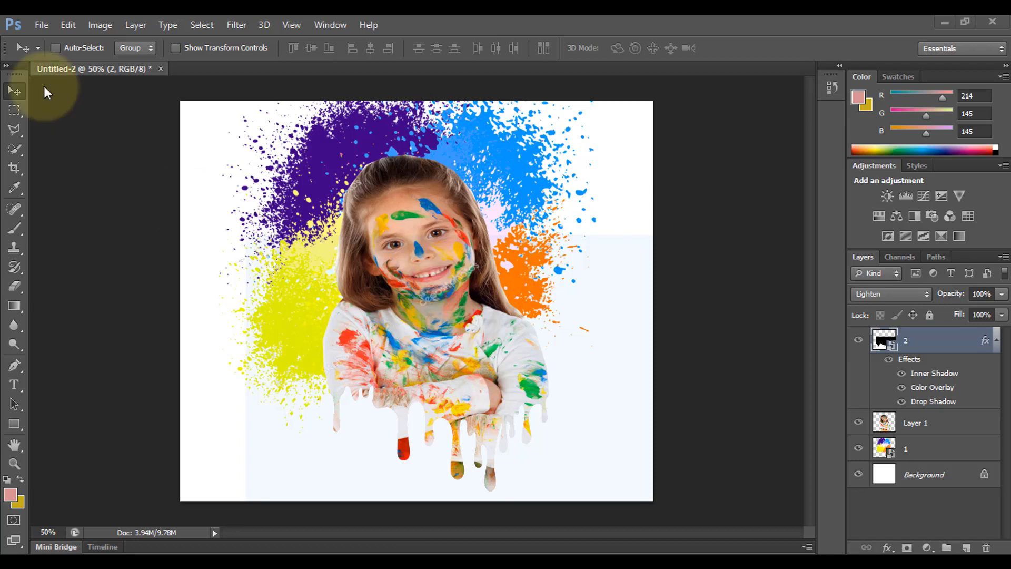
# Step: Create a 1920 × 1080 px, 72 ppi RGB document with white background contents and close Untitled-2 without saving it
pyautogui.click(42, 24)
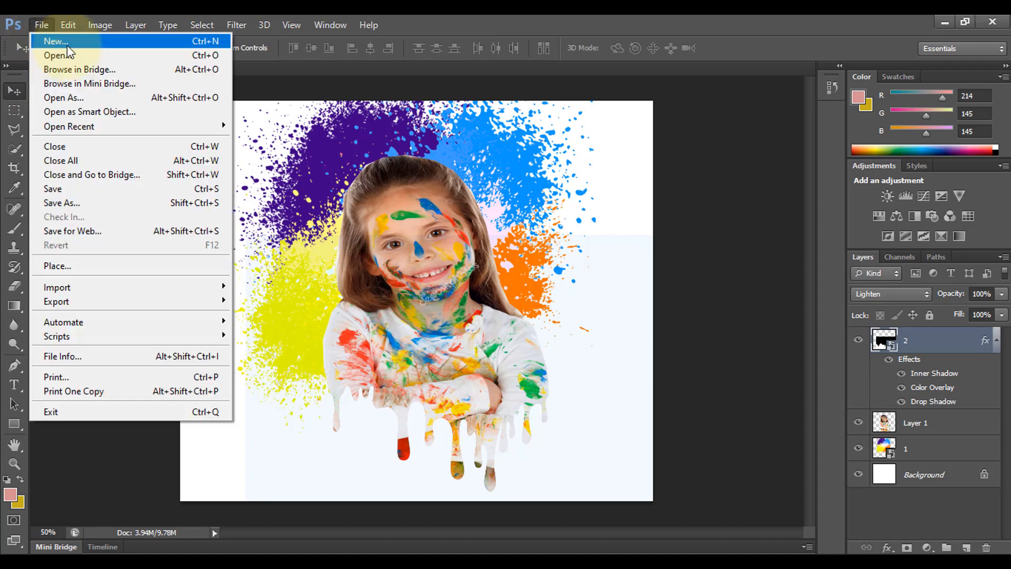
pyautogui.click(71, 44)
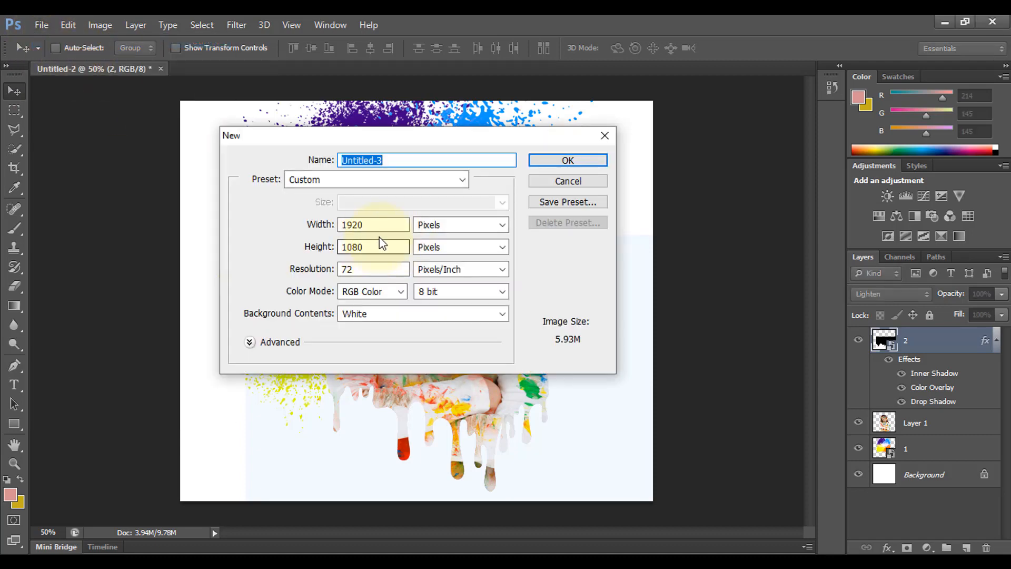
pyautogui.click(378, 225)
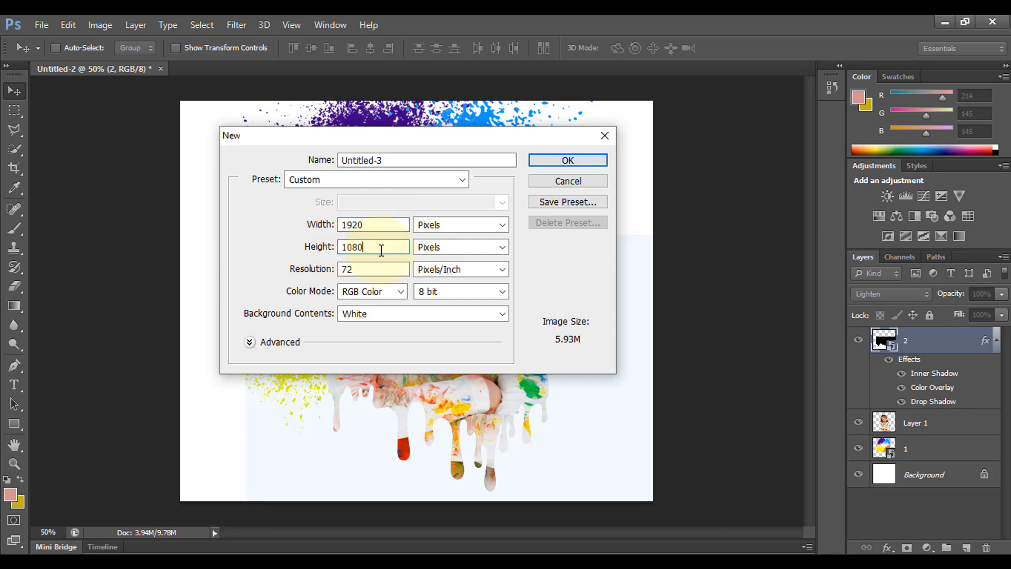
pyautogui.click(558, 168)
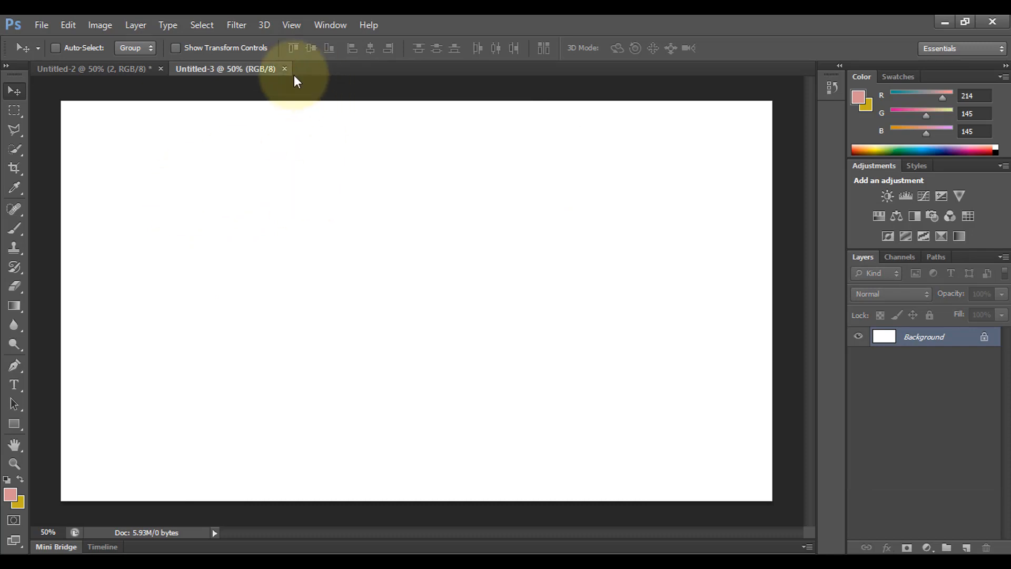
pyautogui.click(161, 69)
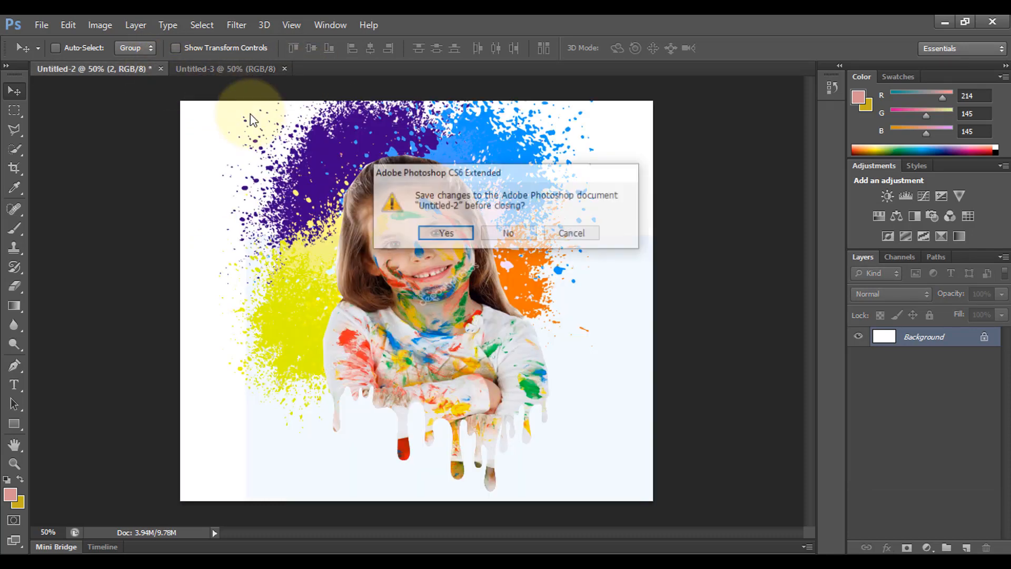
pyautogui.click(509, 234)
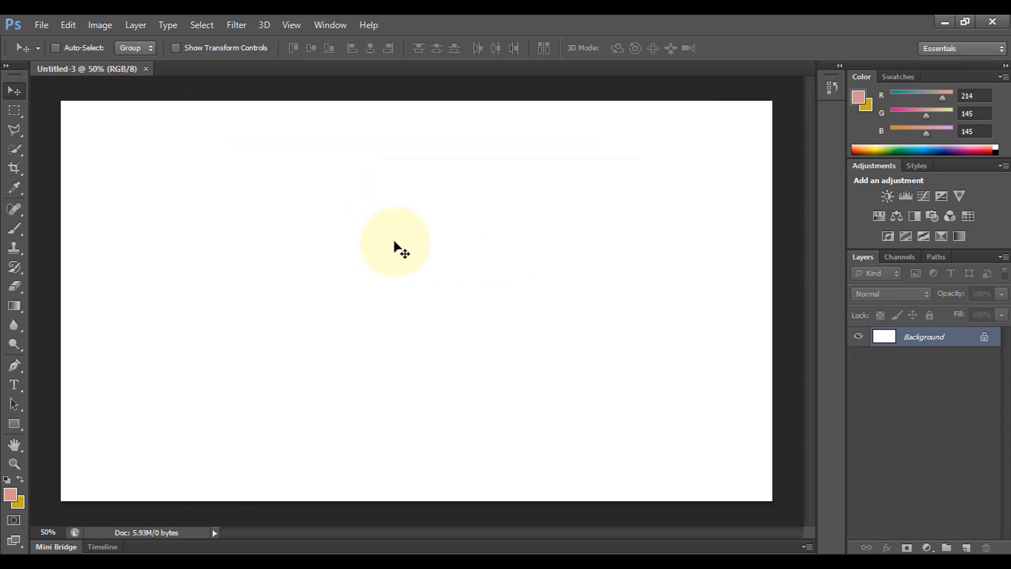
# Step: Open image file 3, the photo of the paint-covered girl, from drive O:
pyautogui.click(42, 24)
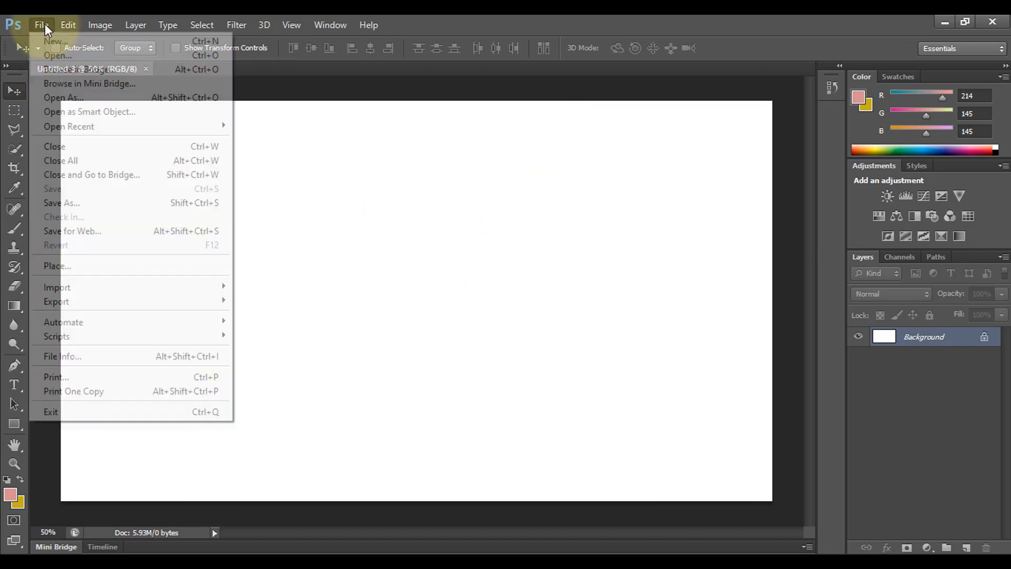
pyautogui.click(54, 59)
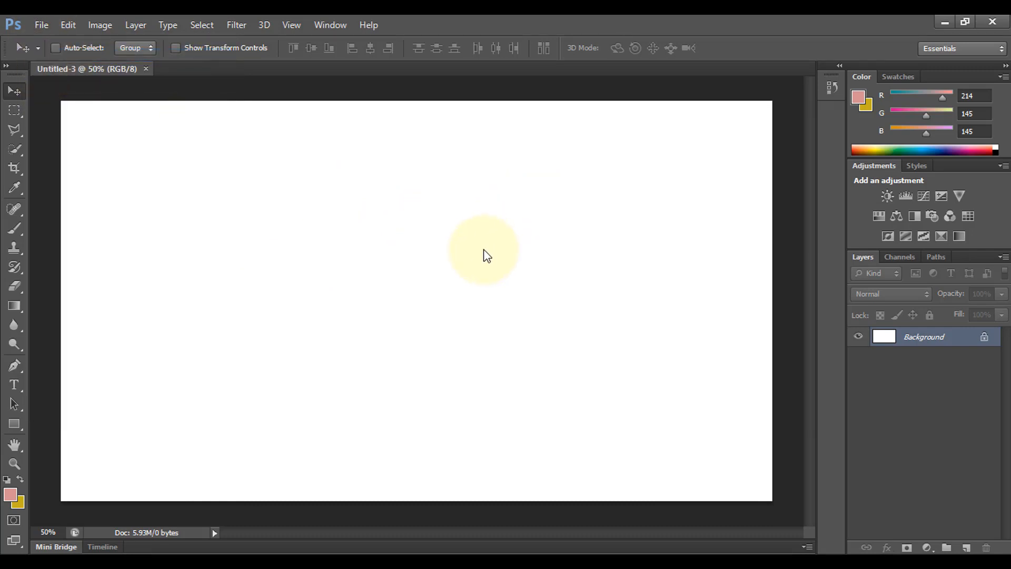
pyautogui.click(467, 289)
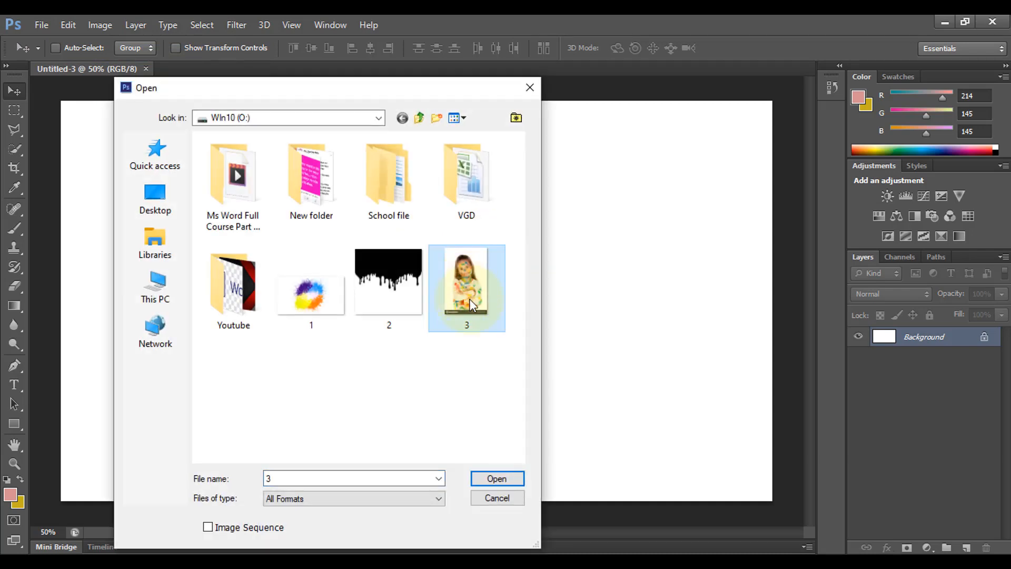
pyautogui.click(497, 478)
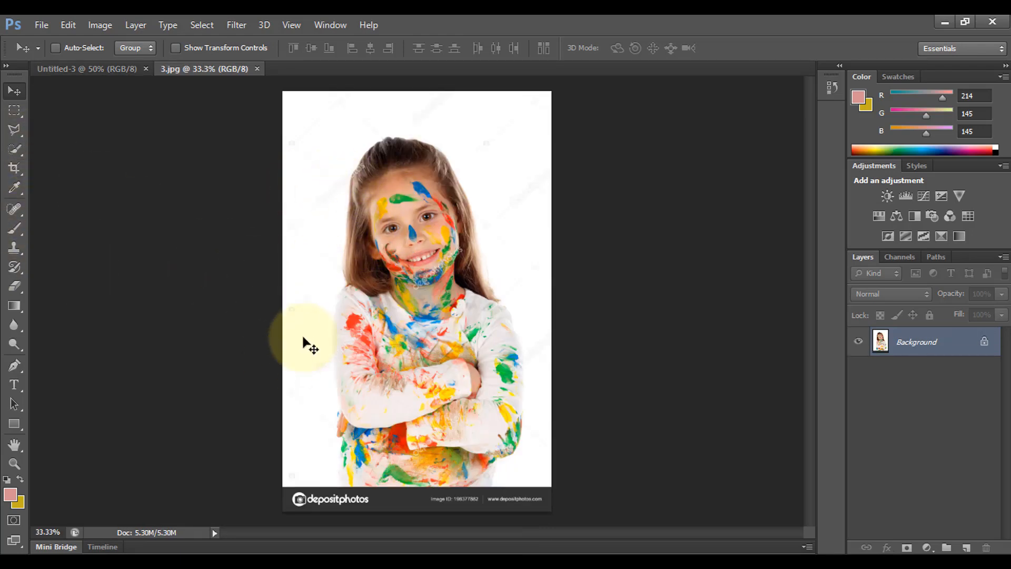
# Step: Outline the girl with a closed Polygonal Lasso selection along her arms, hair and shoulders, ending just above the dark caption bar
pyautogui.click(15, 131)
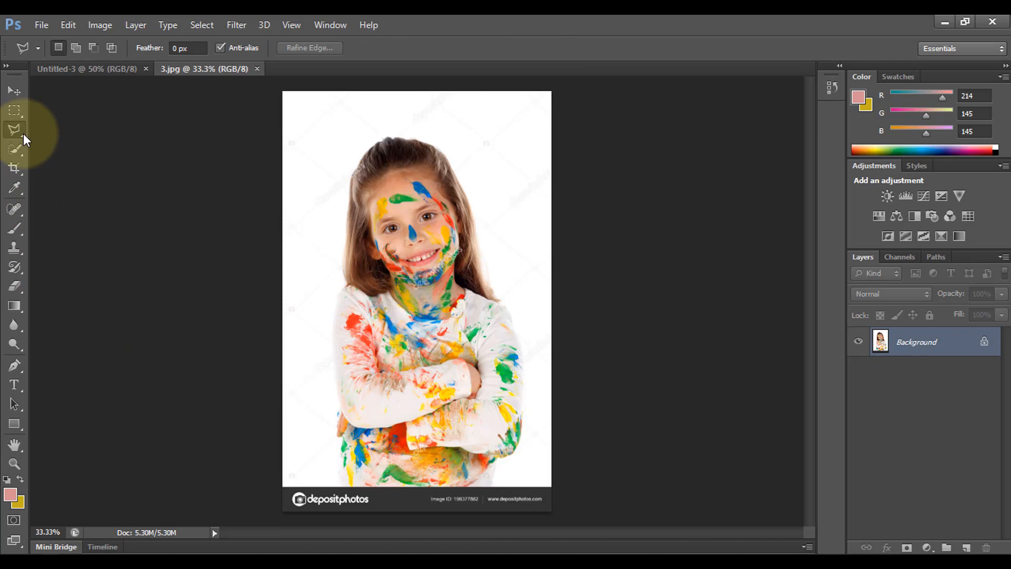
pyautogui.click(348, 486)
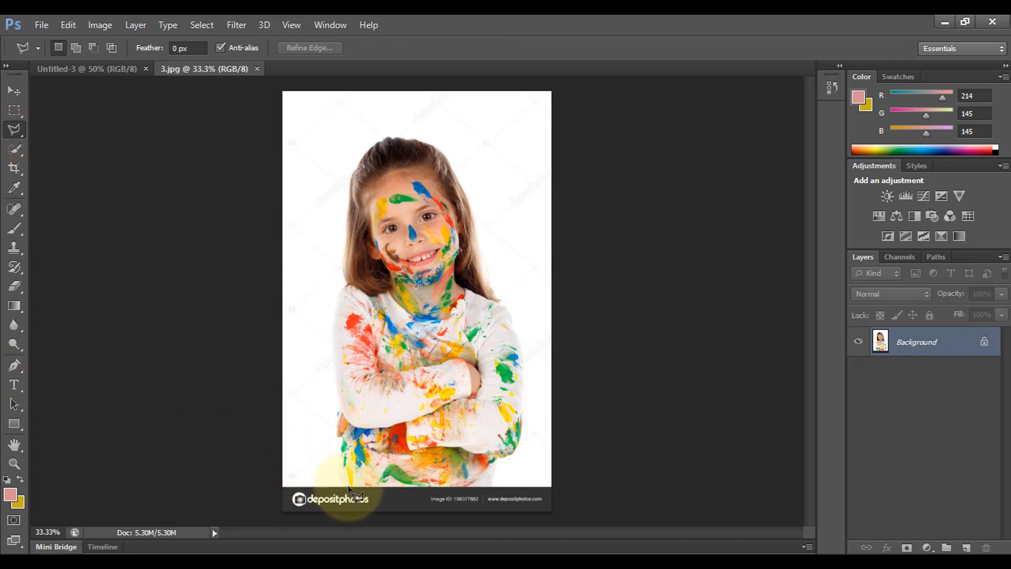
pyautogui.click(333, 452)
pyautogui.click(331, 401)
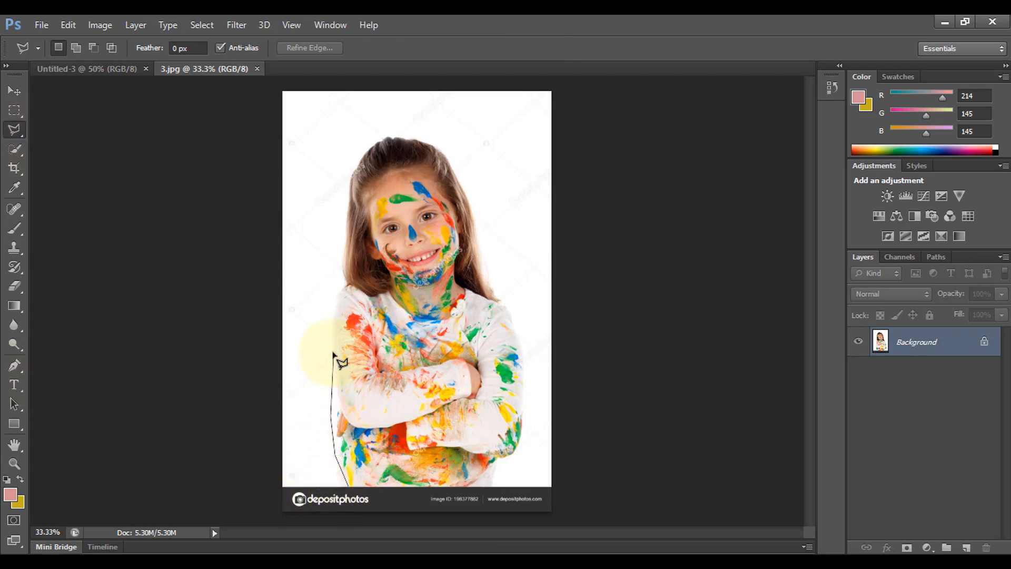
pyautogui.click(336, 316)
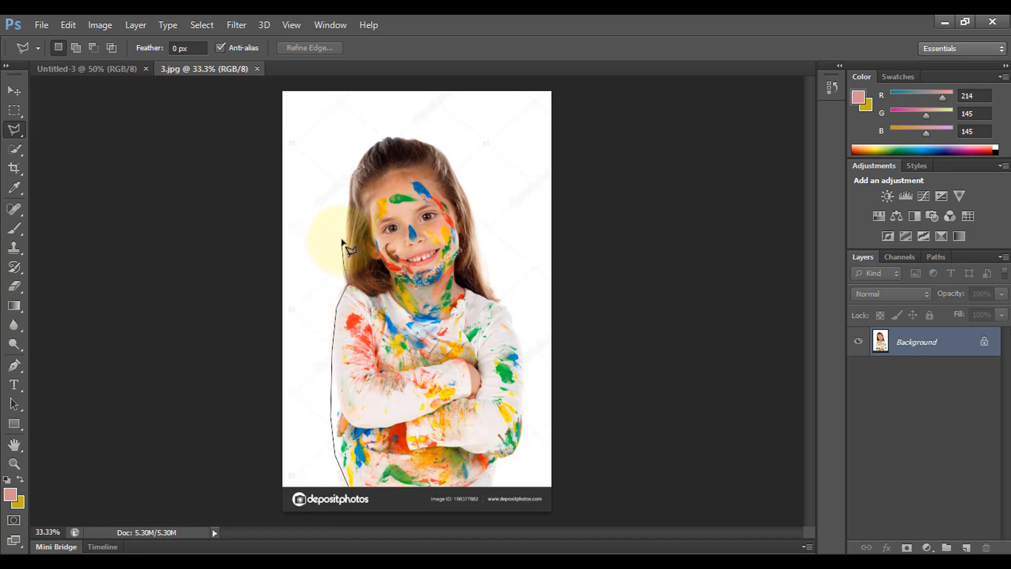
pyautogui.click(345, 226)
pyautogui.click(346, 181)
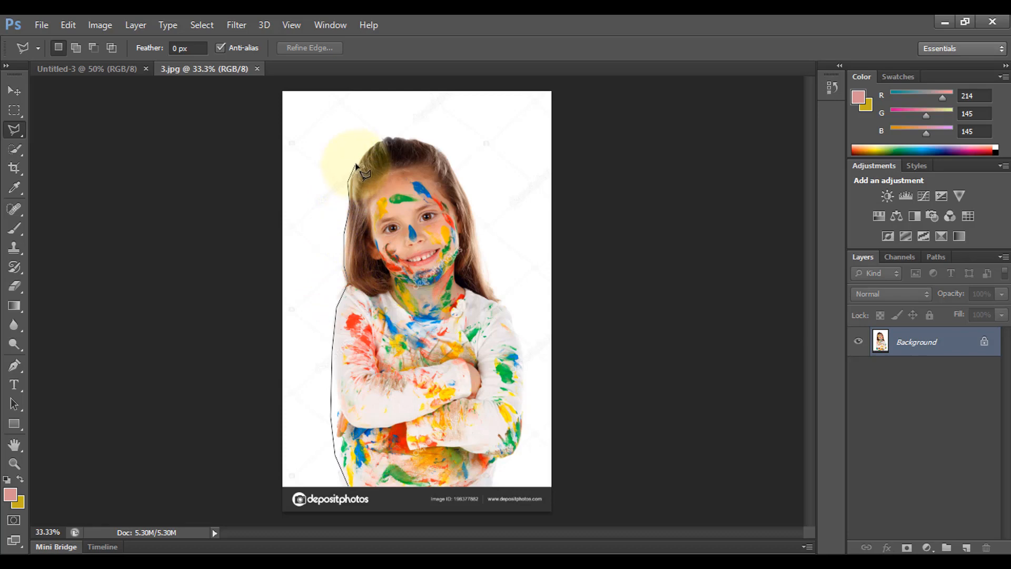
pyautogui.click(389, 140)
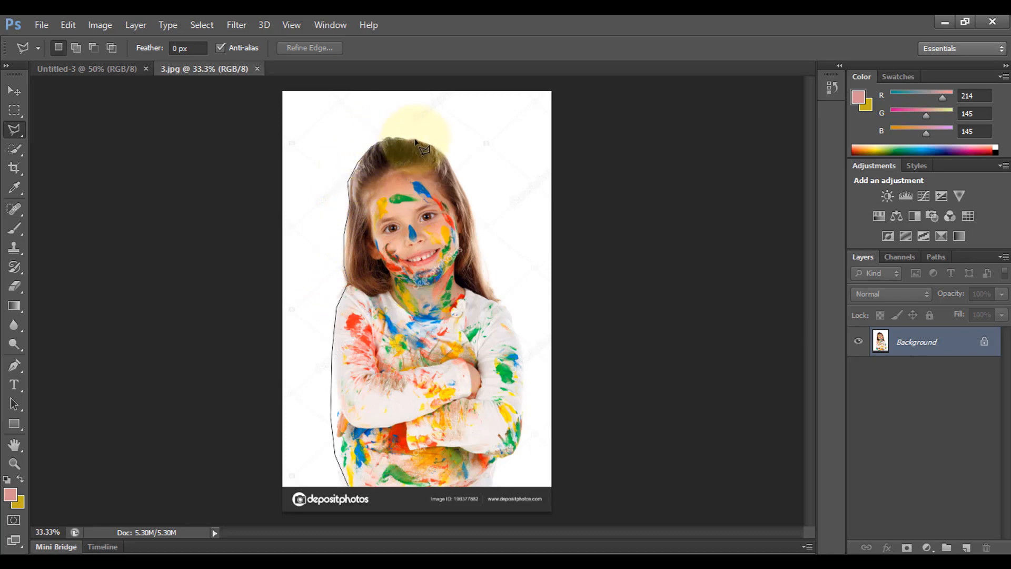
pyautogui.click(417, 138)
pyautogui.click(442, 151)
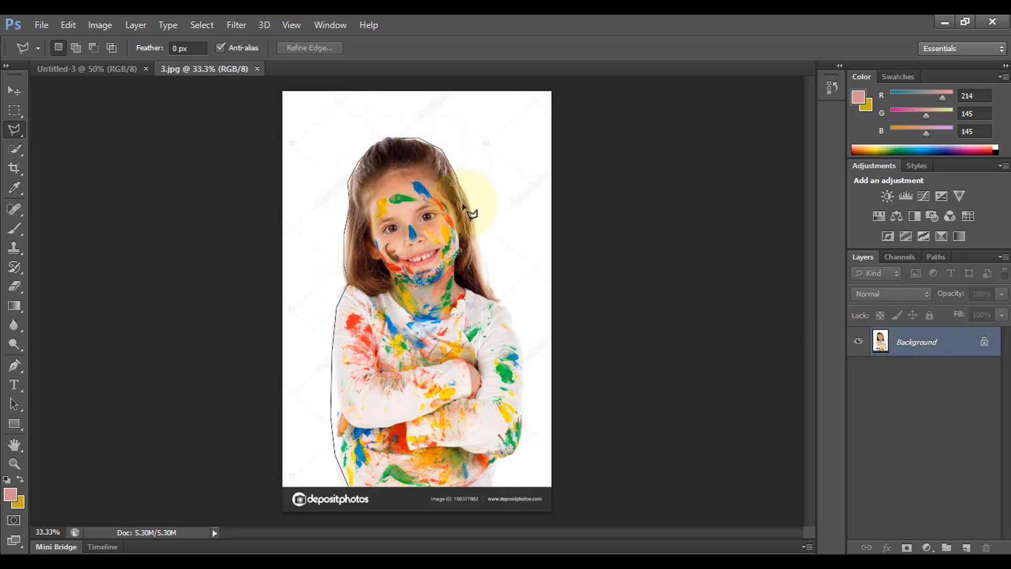
pyautogui.click(478, 242)
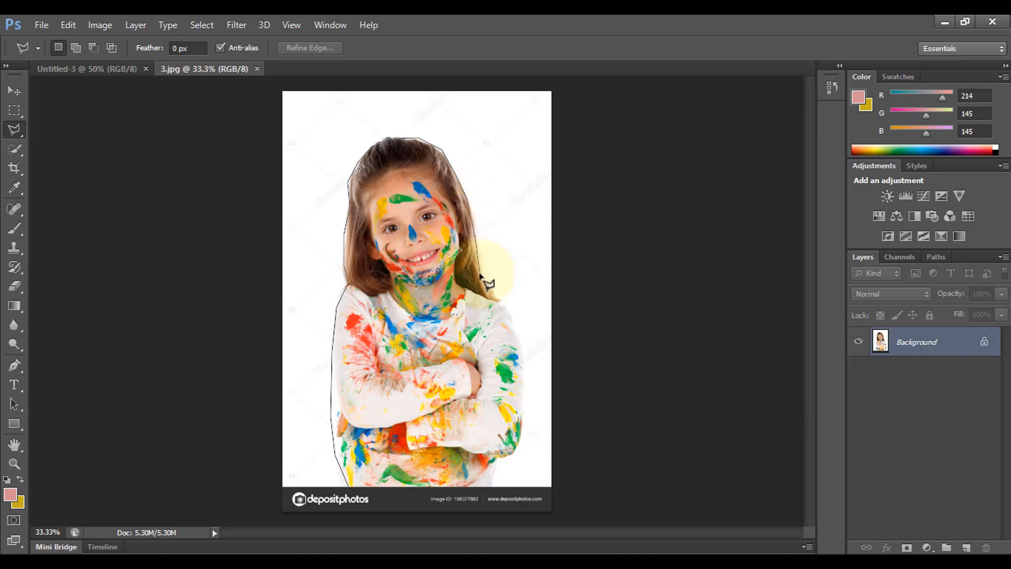
pyautogui.click(511, 321)
pyautogui.click(520, 363)
pyautogui.click(523, 406)
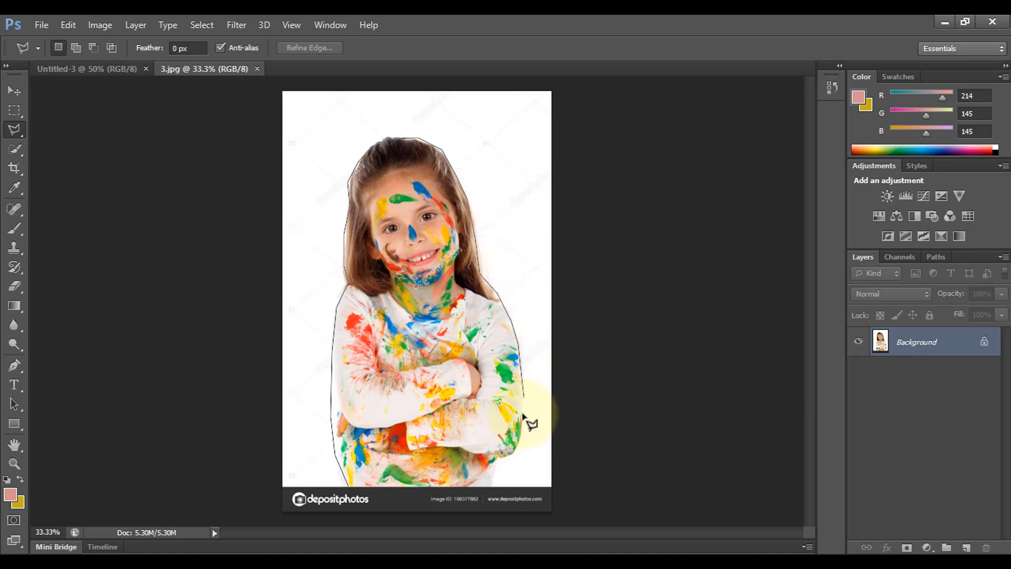
pyautogui.click(515, 452)
pyautogui.click(493, 464)
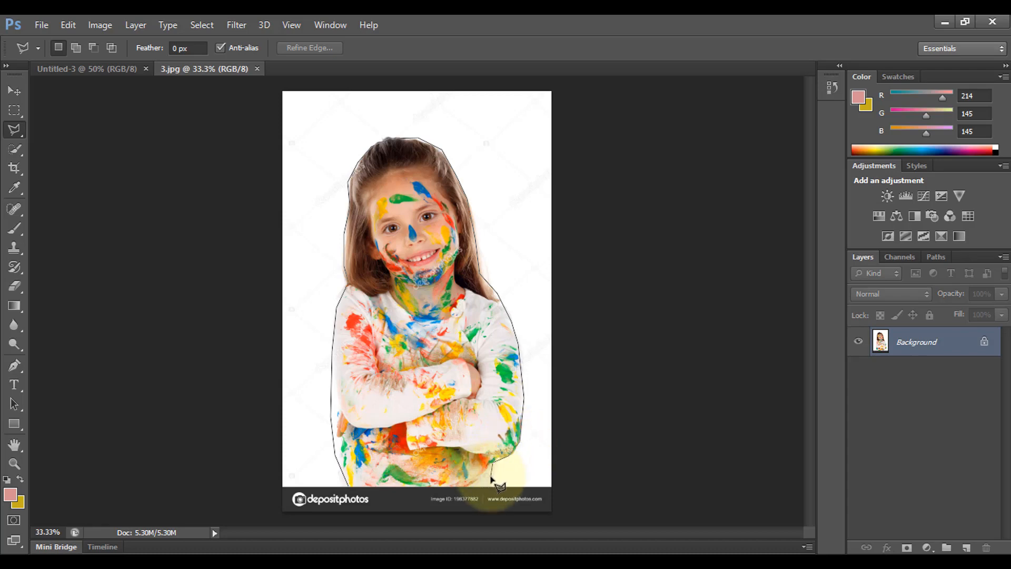
pyautogui.click(492, 485)
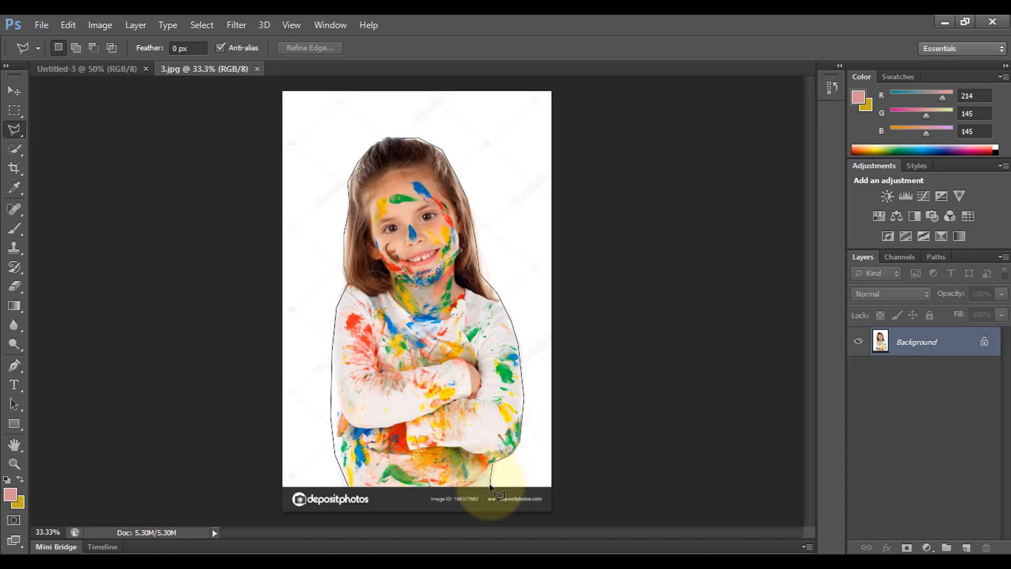
pyautogui.click(350, 491)
# Step: Convert the photo's Background to a regular layer named Layer 0 and delete everything outside the girl, leaving nothing selected
pyautogui.rightClick(408, 266)
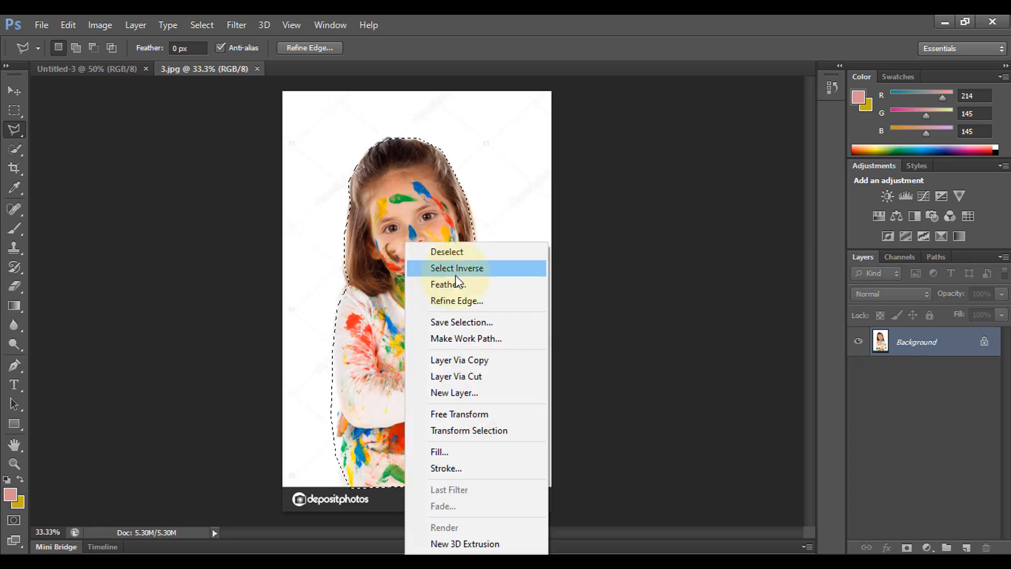
pyautogui.click(510, 268)
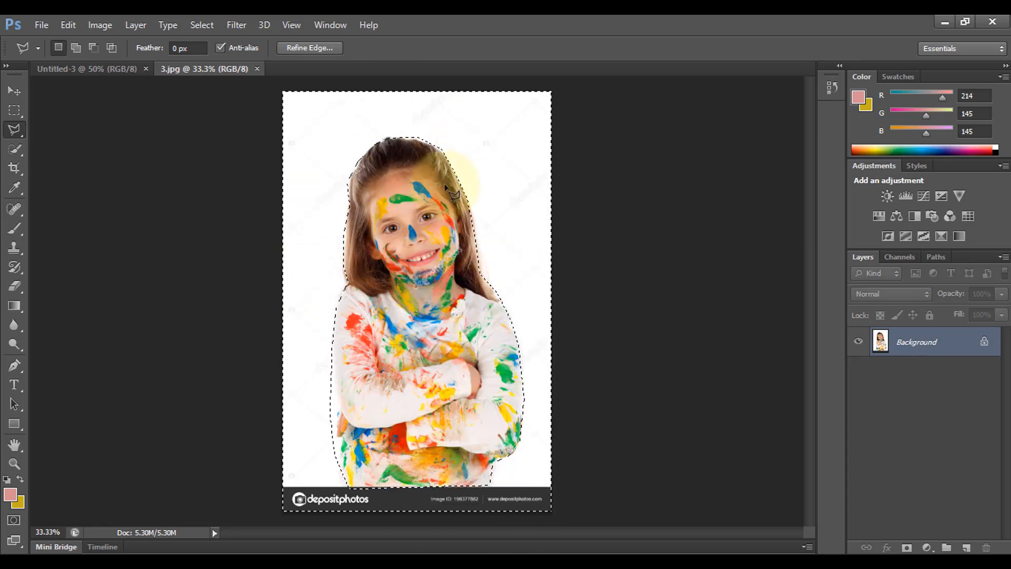
pyautogui.doubleClick(938, 347)
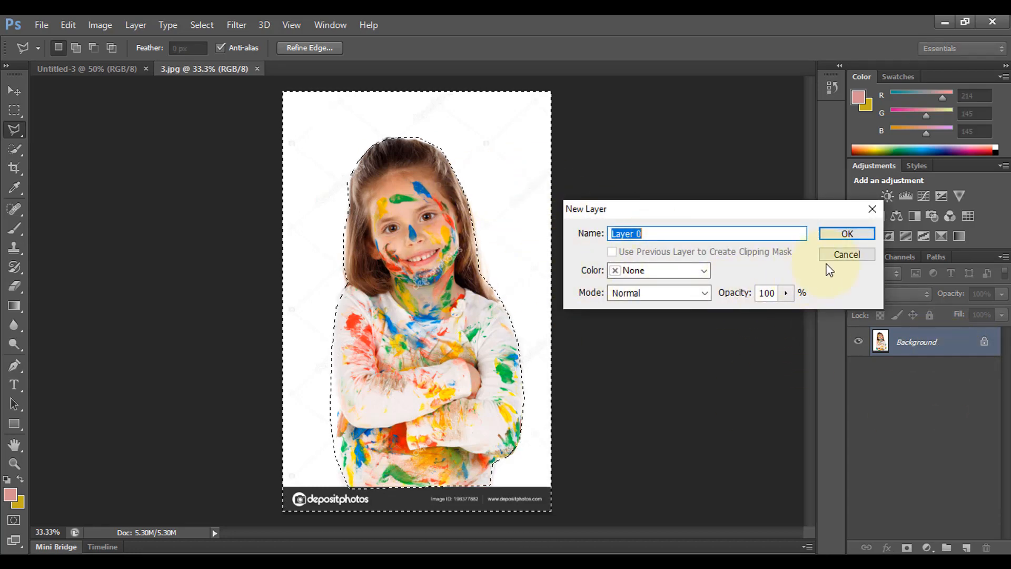
pyautogui.click(849, 234)
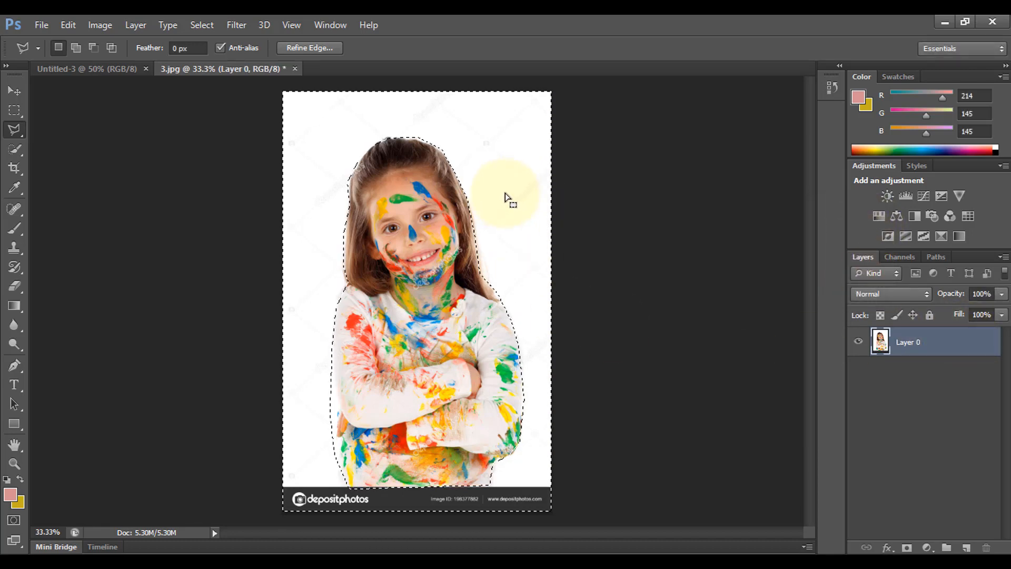
pyautogui.press('Delete')
pyautogui.hotkey('ctrl', 'd')
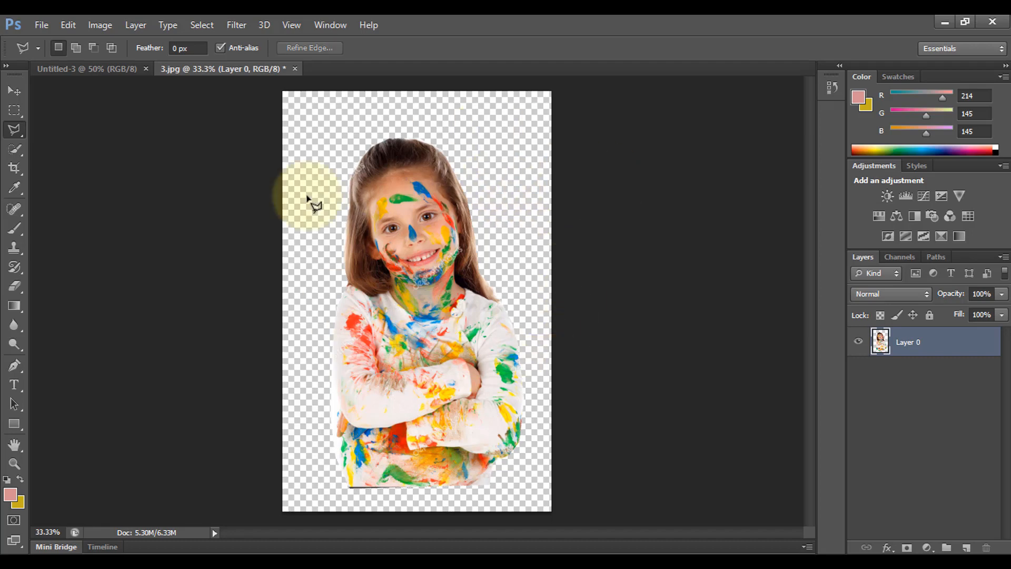
# Step: Move the girl cutout into Untitled-3 and scale it to about 85% width and 81% height near the canvas centre
pyautogui.click(11, 93)
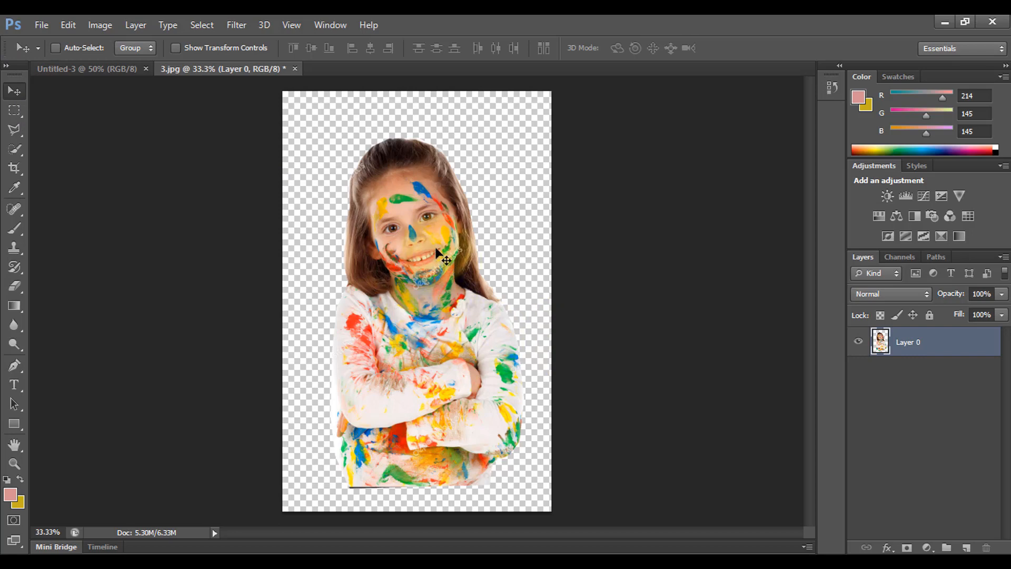
pyautogui.moveTo(426, 242); pyautogui.dragTo(437, 295)
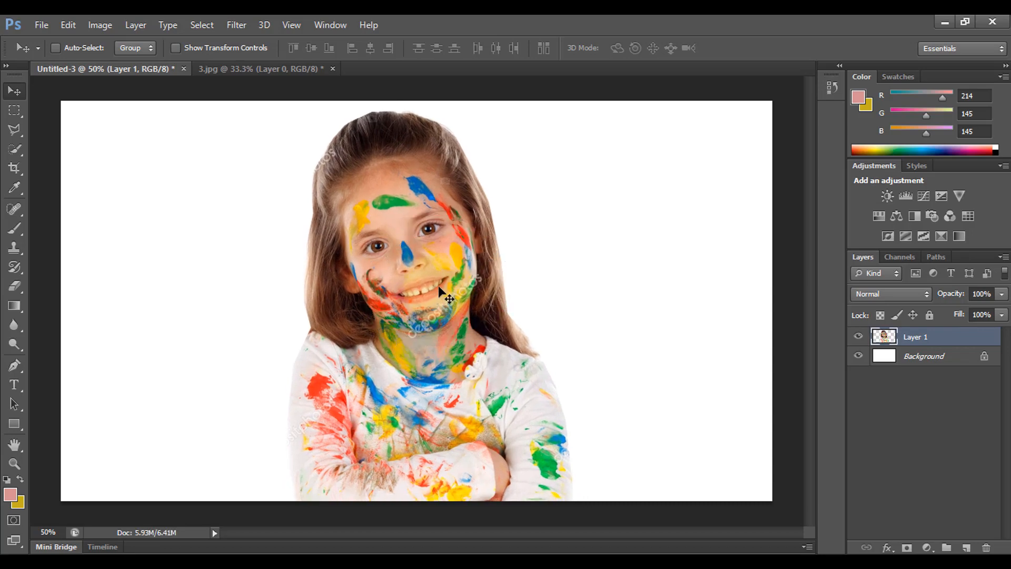
pyautogui.hotkey('ctrl', 't')
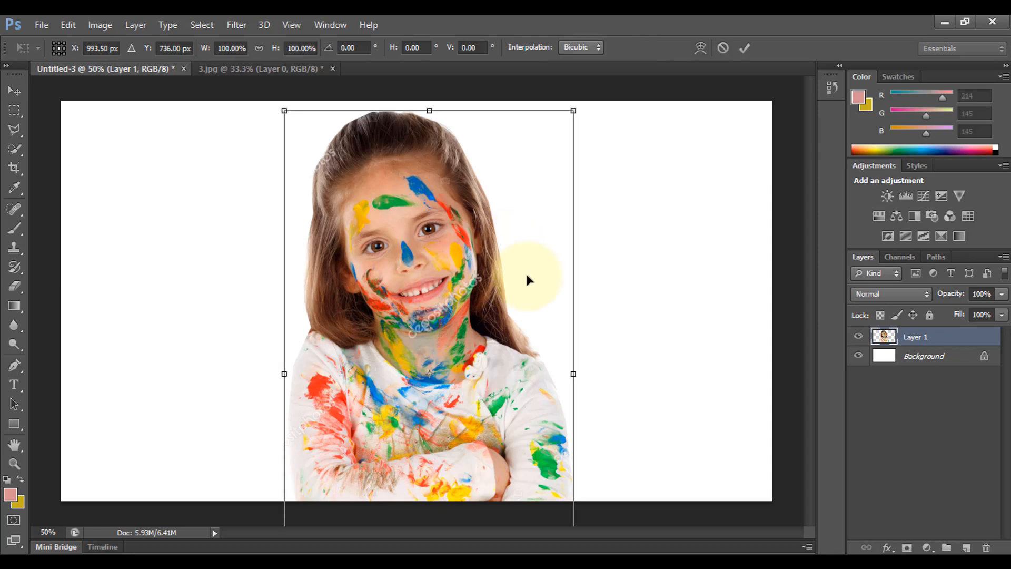
pyautogui.moveTo(573, 110); pyautogui.dragTo(545, 173)
pyautogui.moveTo(422, 393); pyautogui.dragTo(430, 358)
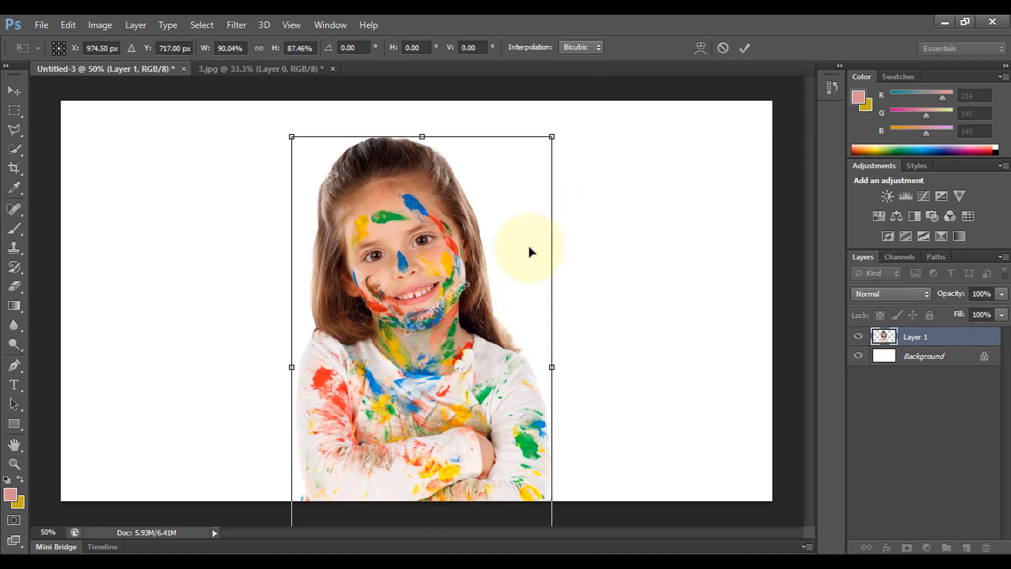
pyautogui.moveTo(551, 138); pyautogui.dragTo(537, 169)
pyautogui.moveTo(480, 278); pyautogui.dragTo(461, 298)
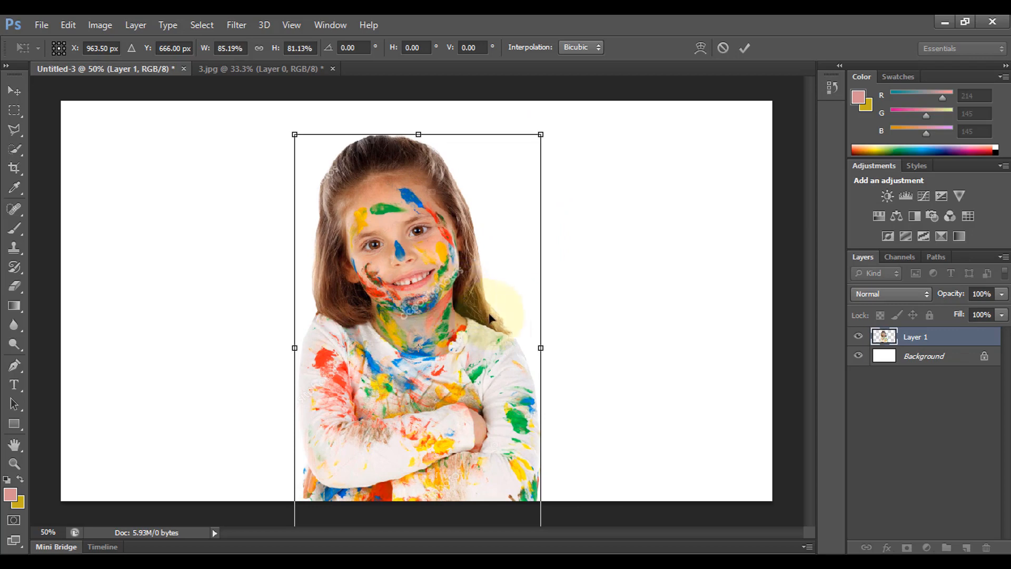
pyautogui.press('Return')
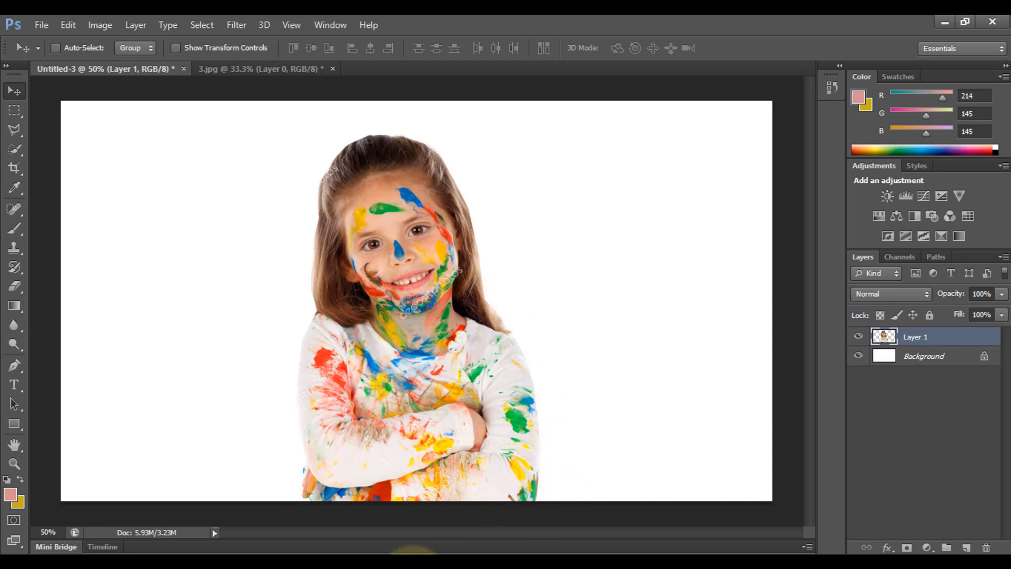
# Step: Place the colour-splash image 1 and the black drip image 2 from drive O: into Untitled-3 at their default size
pyautogui.click(422, 542)
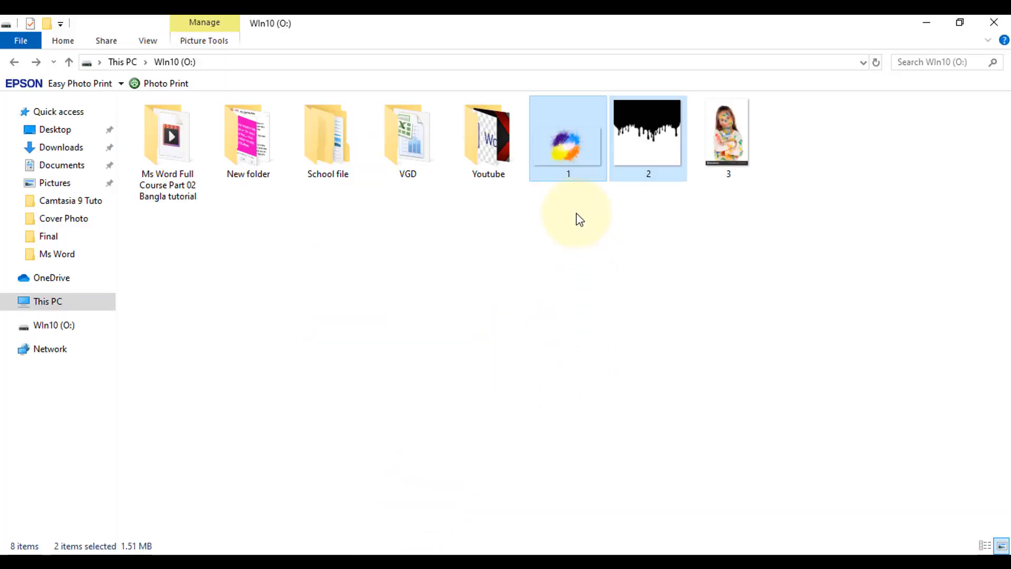
pyautogui.moveTo(579, 220); pyautogui.dragTo(614, 314)
pyautogui.click(571, 251)
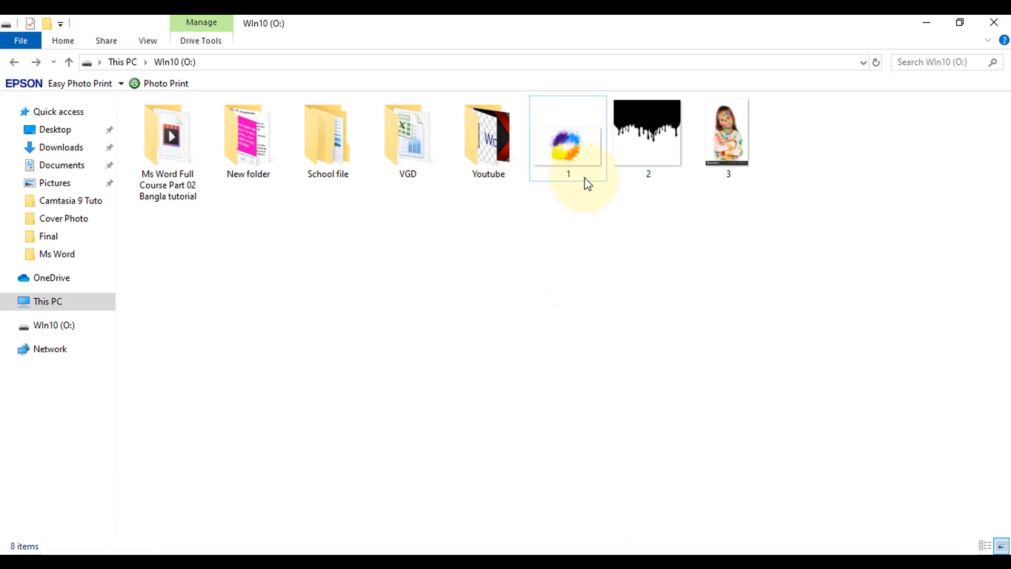
pyautogui.moveTo(557, 208); pyautogui.dragTo(645, 184)
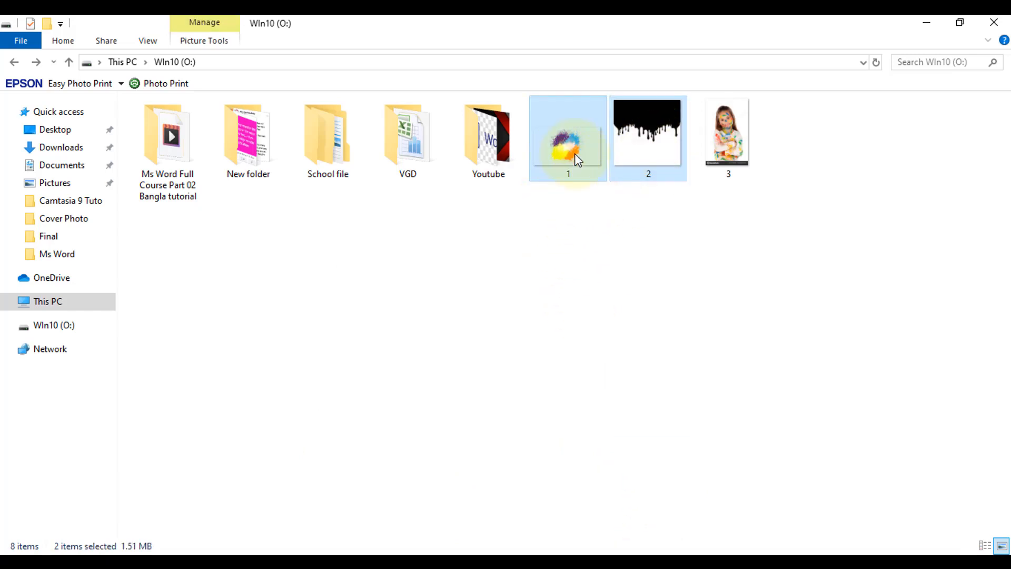
pyautogui.moveTo(564, 153)
pyautogui.mouseDown()
pyautogui.moveTo(589, 472)
pyautogui.moveTo(580, 526)
pyautogui.moveTo(576, 500)
pyautogui.moveTo(474, 324)
pyautogui.moveTo(517, 319)
pyautogui.mouseUp()
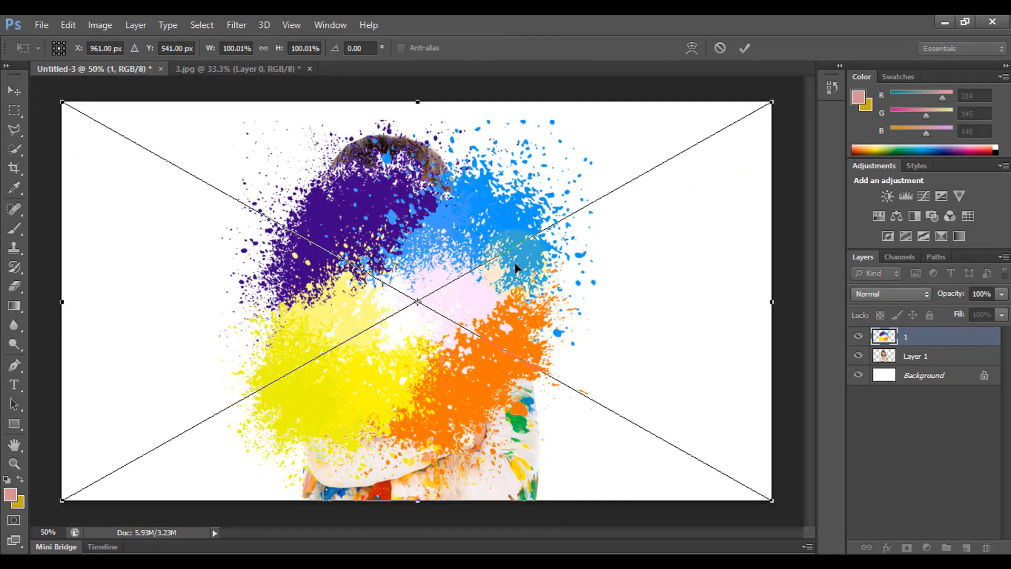
pyautogui.press('Return')
pyautogui.press('Return')
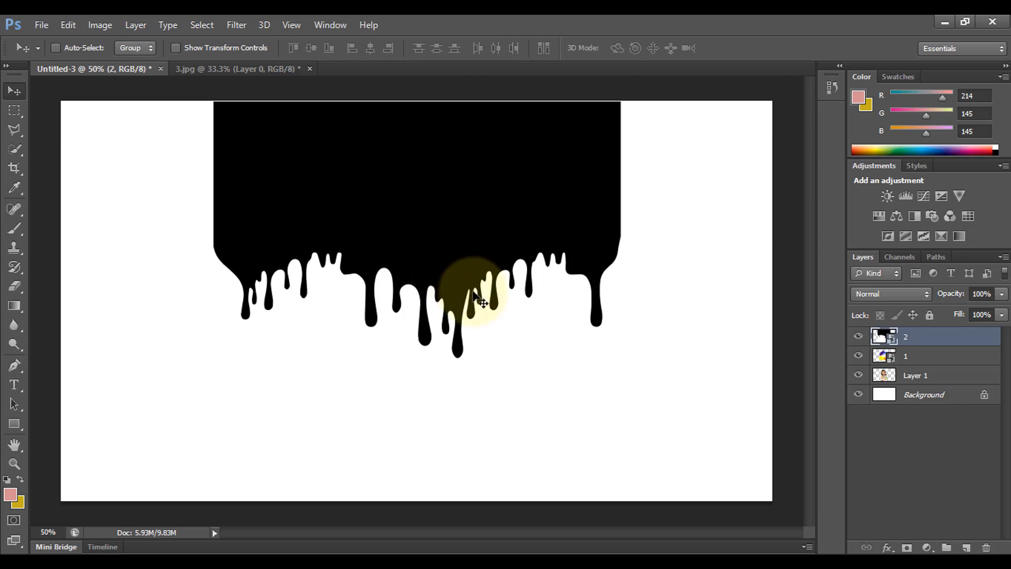
# Step: Hide drip layer 2, put splash layer 1 beneath the girl's layer, and shift the splash up and slightly left behind her head
pyautogui.click(858, 337)
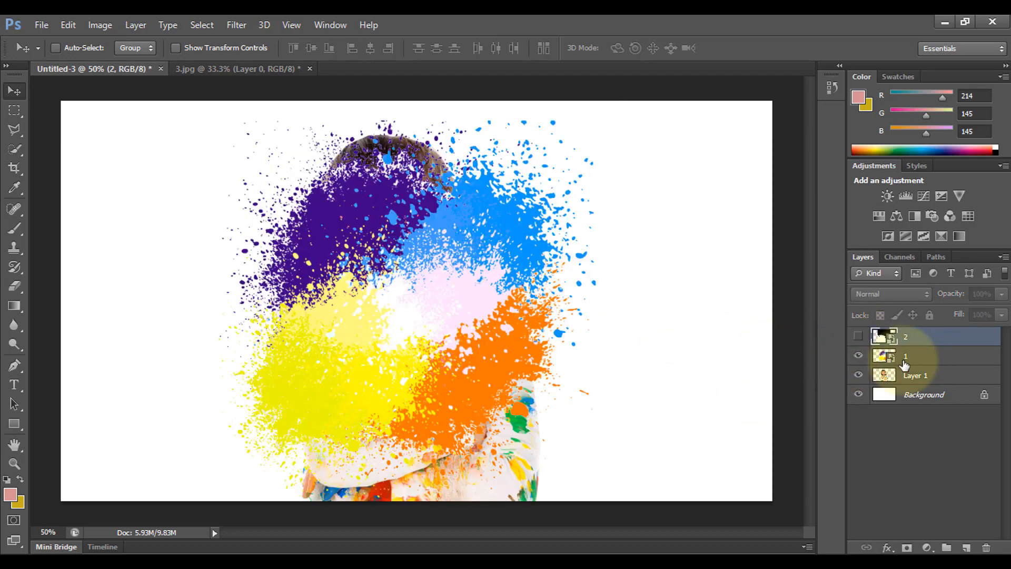
pyautogui.moveTo(914, 374); pyautogui.dragTo(919, 383)
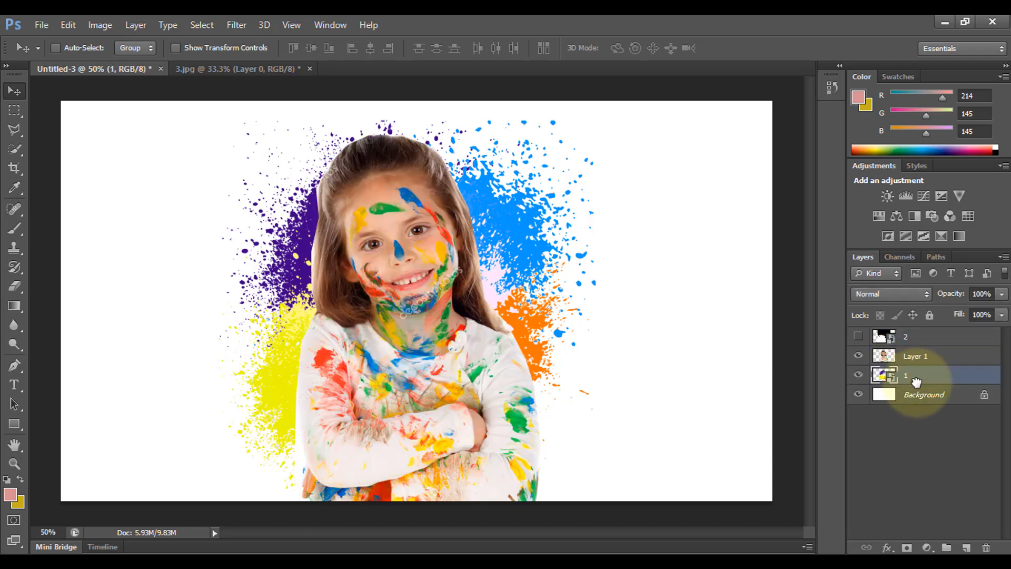
pyautogui.moveTo(511, 332)
pyautogui.mouseDown()
pyautogui.moveTo(480, 265)
pyautogui.moveTo(504, 246)
pyautogui.moveTo(480, 241)
pyautogui.moveTo(550, 251)
pyautogui.moveTo(495, 251)
pyautogui.moveTo(519, 255)
pyautogui.mouseUp()
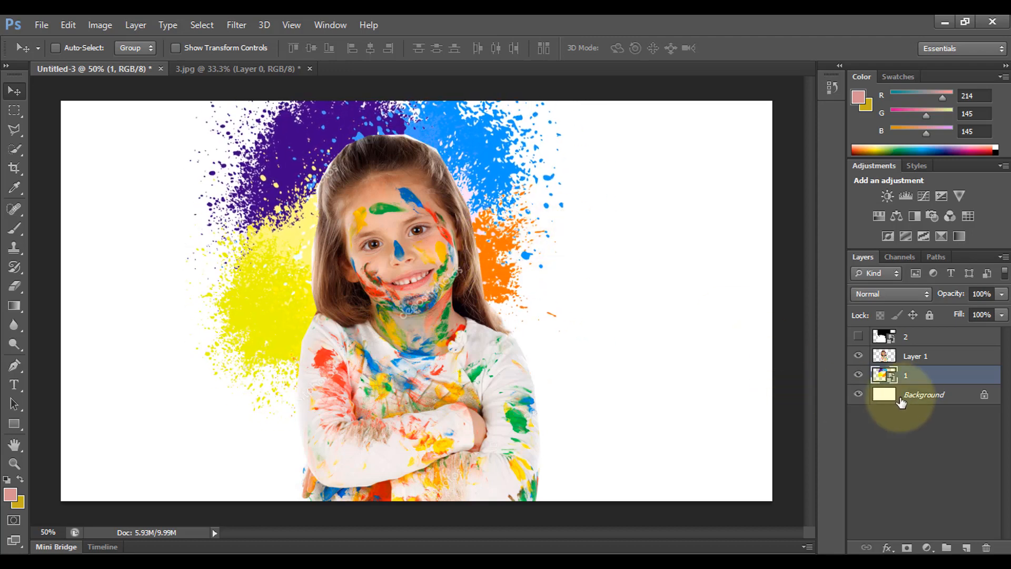
# Step: Show drip layer 2, set its blend mode to Lighten, and move it down so the drips fall across the girl's folded arms
pyautogui.click(859, 337)
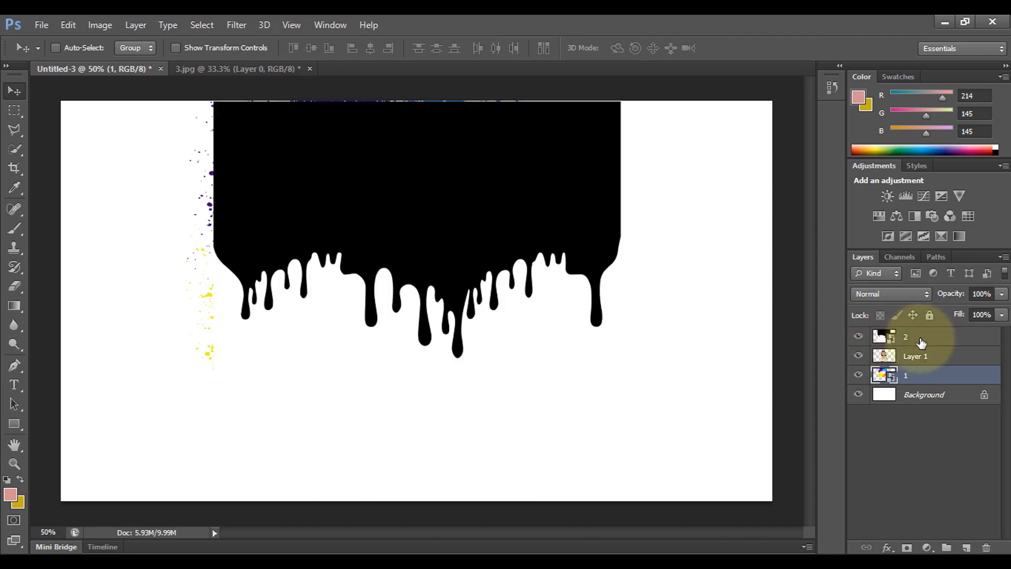
pyautogui.click(980, 338)
pyautogui.click(891, 297)
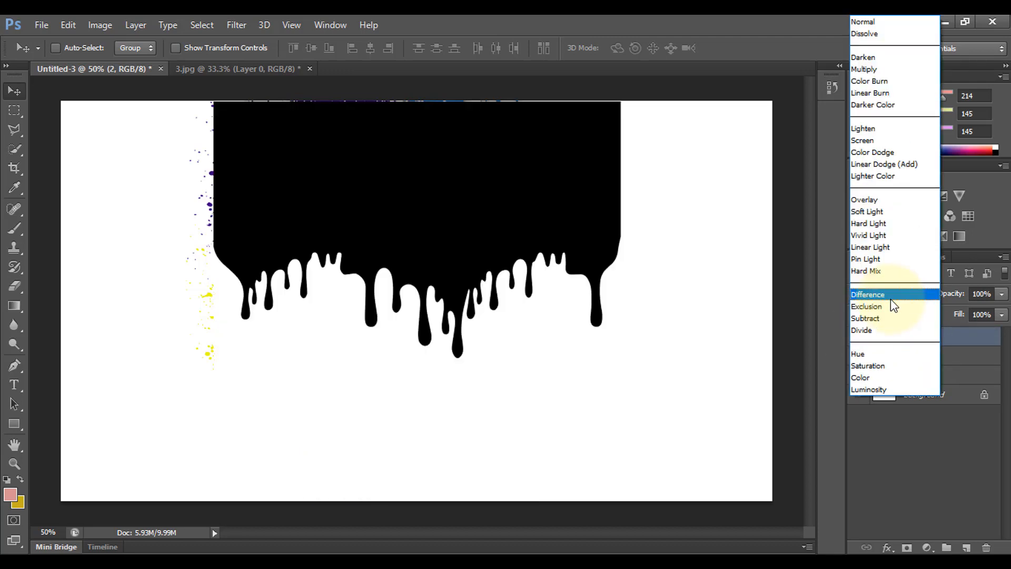
pyautogui.click(874, 128)
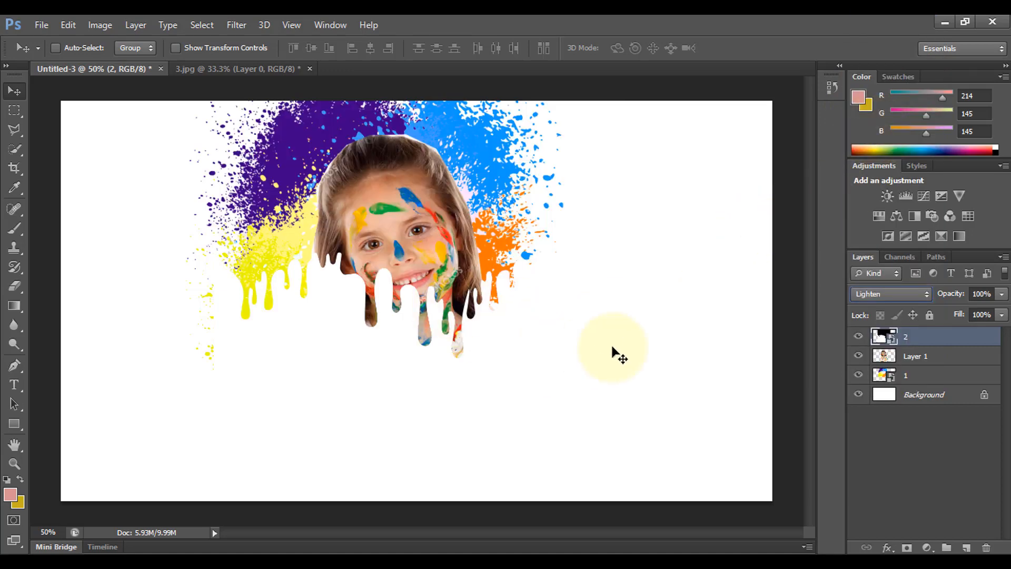
pyautogui.moveTo(428, 309); pyautogui.dragTo(466, 433)
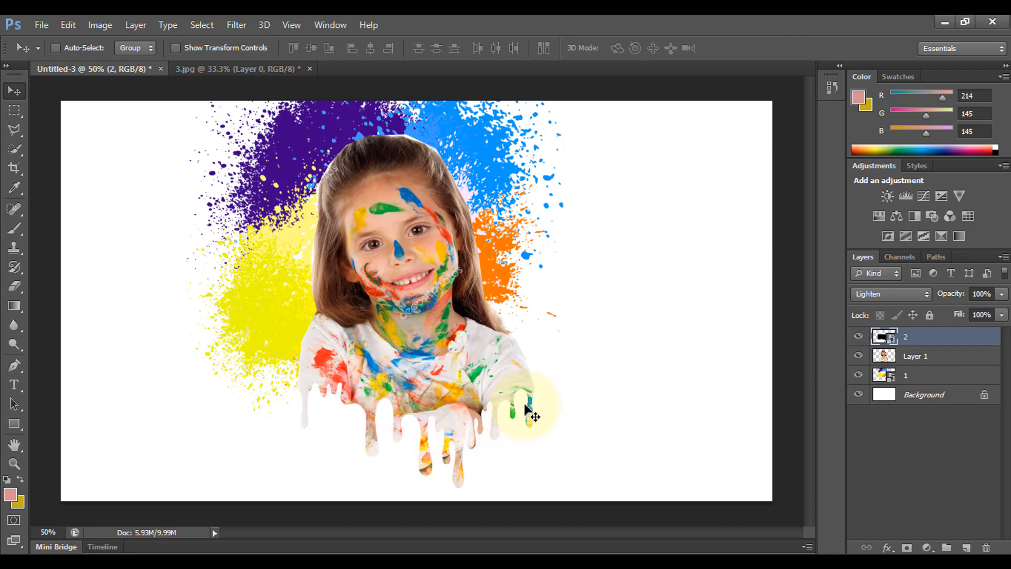
# Step: Add an Inner Shadow effect to drip layer 2 in Multiply mode with 0% opacity
pyautogui.click(888, 549)
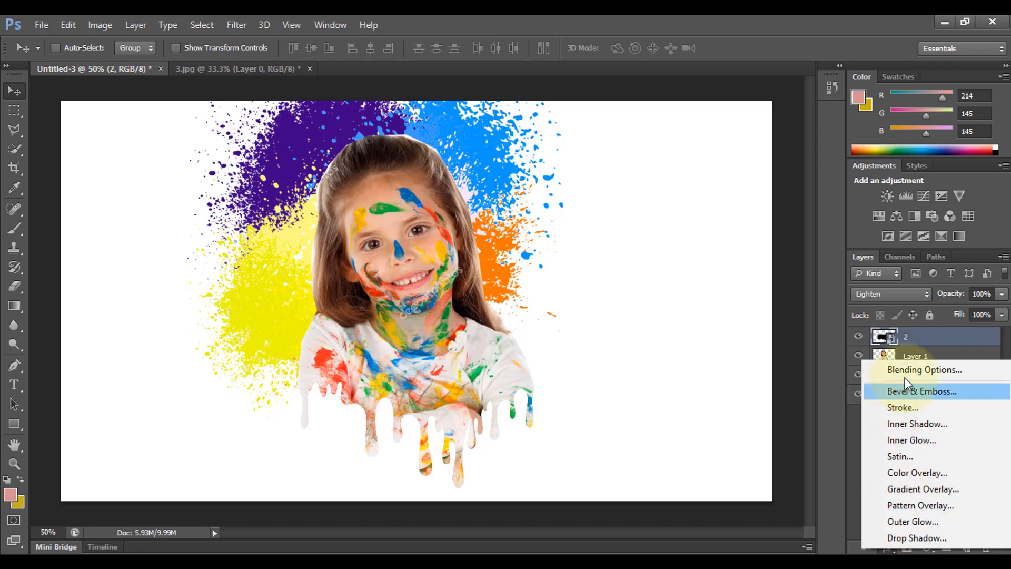
pyautogui.press('Escape')
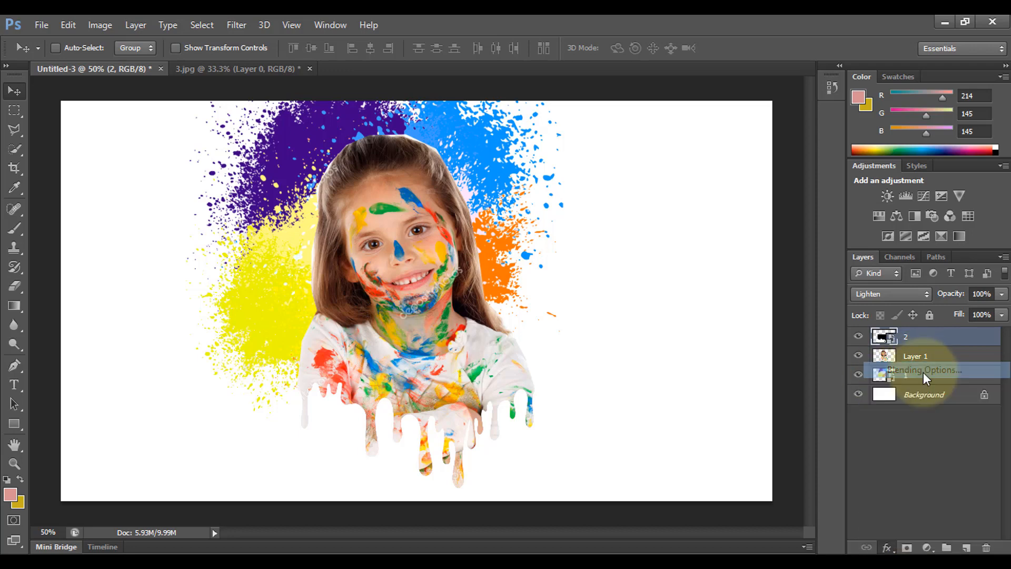
pyautogui.press('space')
pyautogui.doubleClick(874, 323)
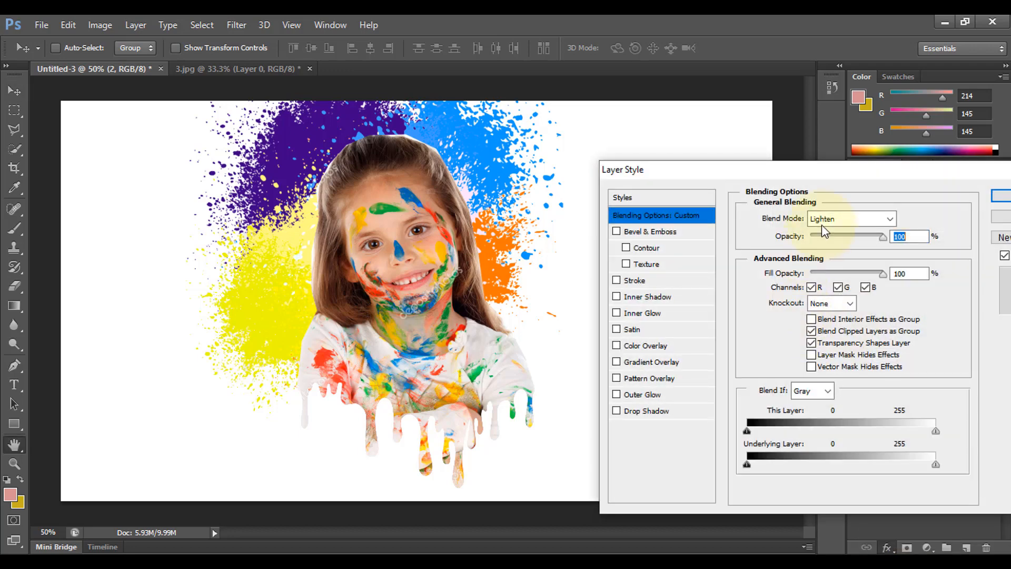
pyautogui.moveTo(833, 166); pyautogui.dragTo(745, 185)
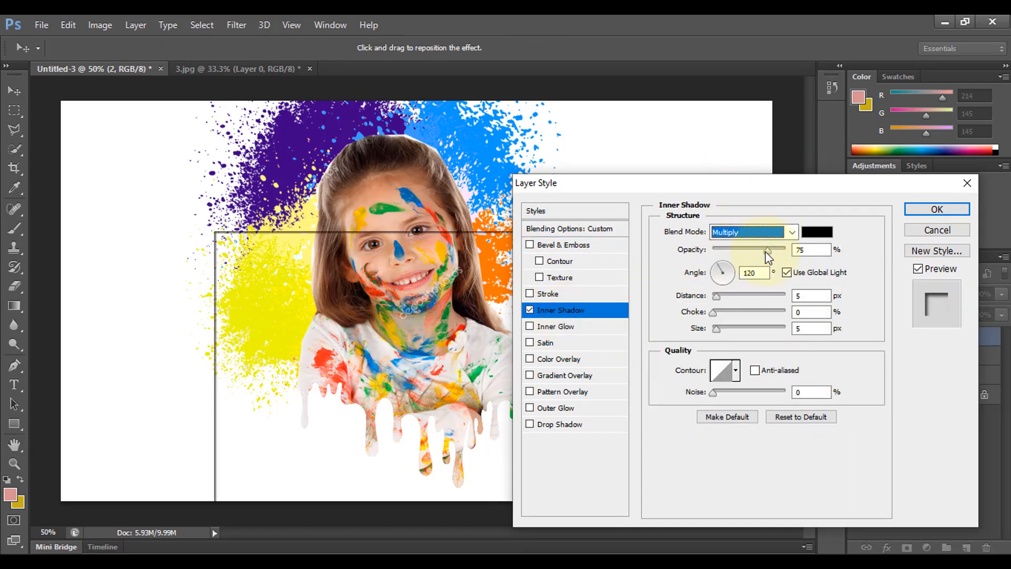
pyautogui.moveTo(767, 251); pyautogui.dragTo(713, 250)
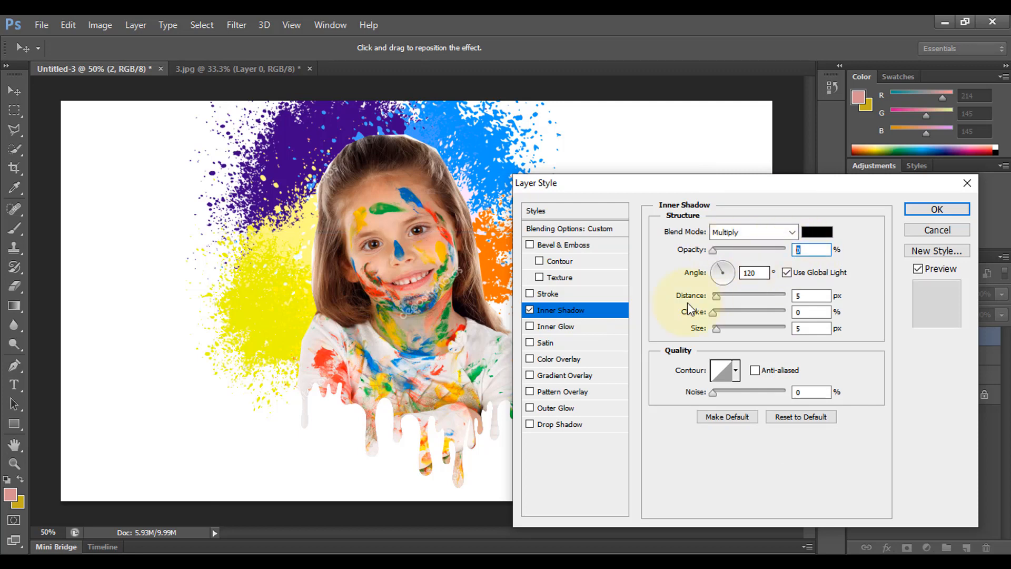
# Step: Set the Inner Shadow's angle to 90°, distance to 0 px, choke to 20% and size to 35 px
pyautogui.click(760, 274)
pyautogui.write('90')
pyautogui.click(827, 297)
pyautogui.write('0')
pyautogui.click(804, 313)
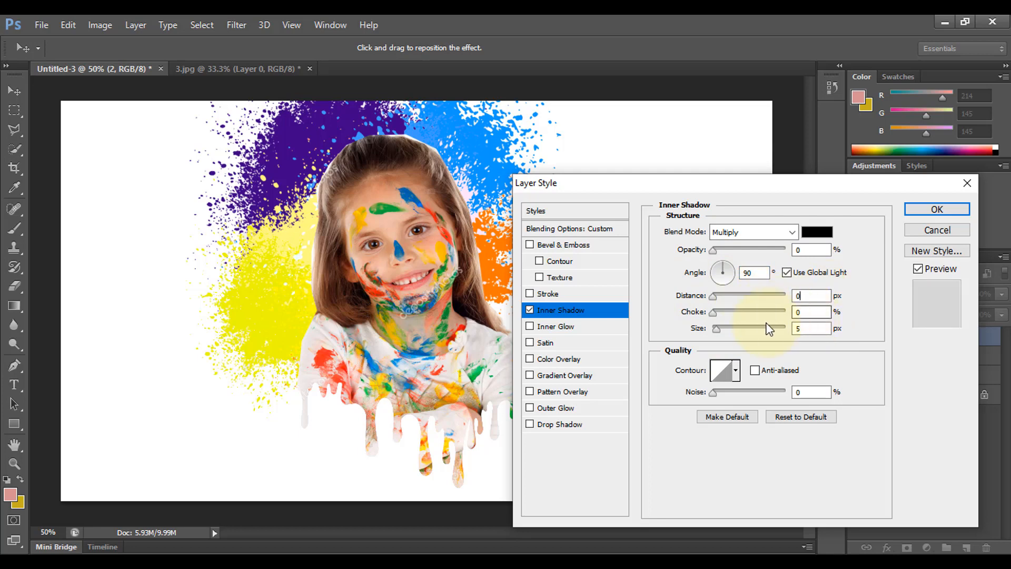
pyautogui.write('20')
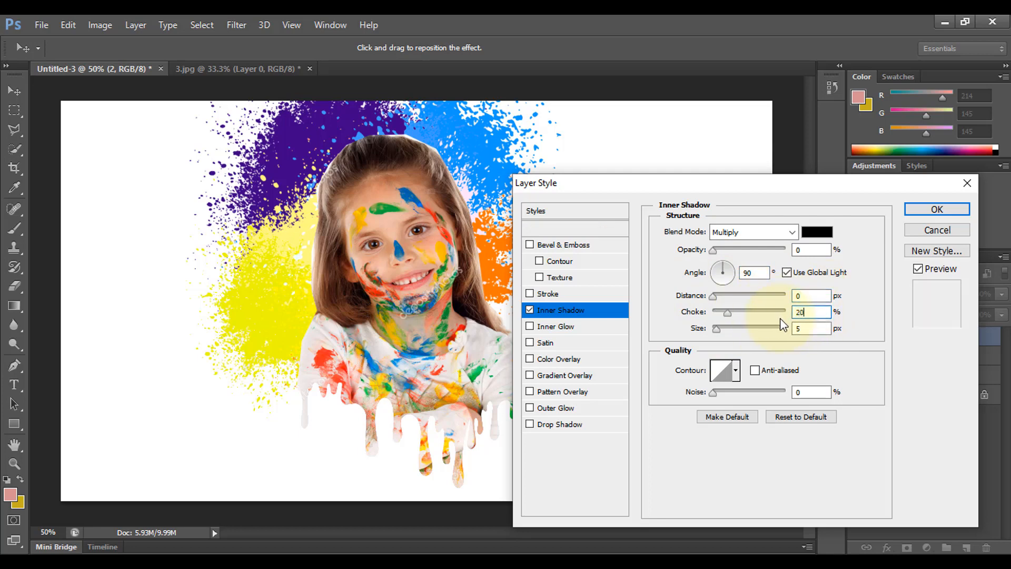
pyautogui.press('Tab')
pyautogui.write('35')
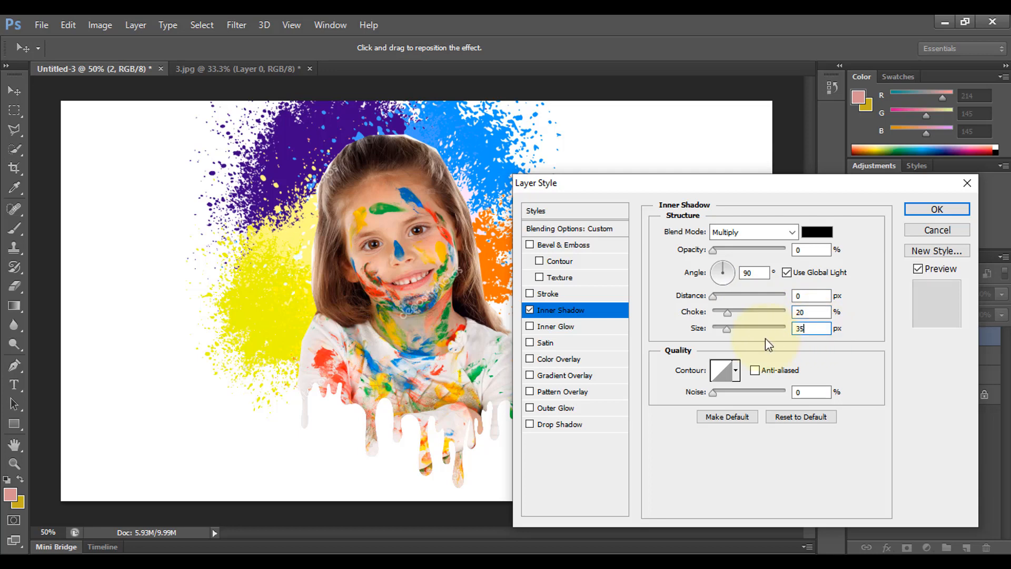
# Step: Add a Drop Shadow with 23% opacity to drip layer 2 and apply the layer style
pyautogui.click(564, 427)
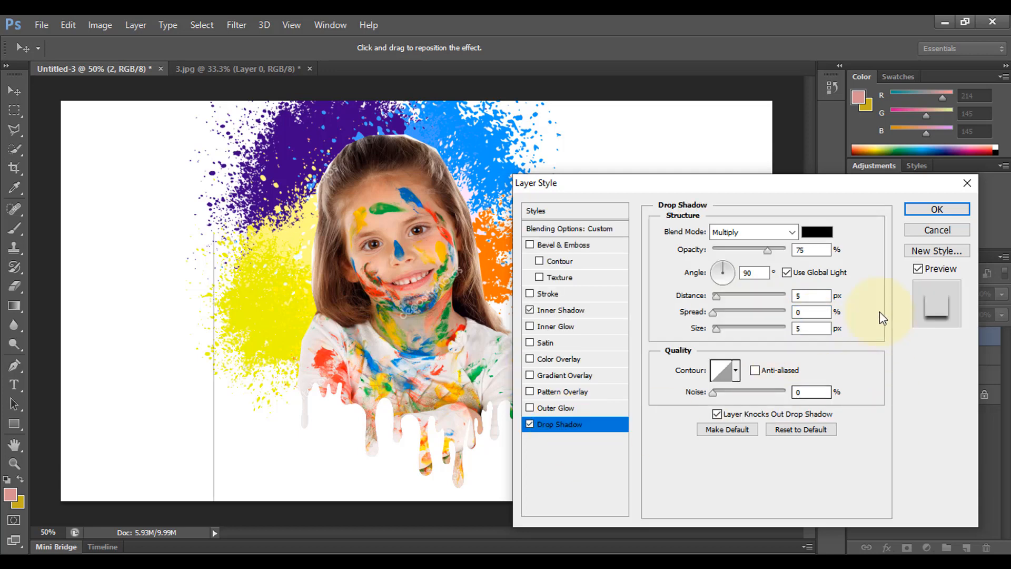
pyautogui.moveTo(766, 251); pyautogui.dragTo(730, 255)
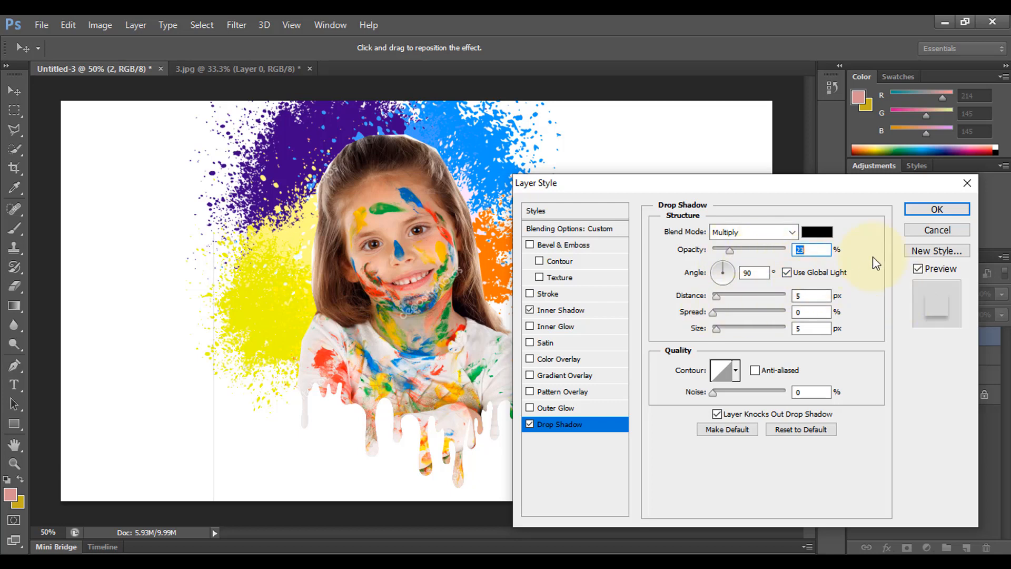
pyautogui.click(936, 209)
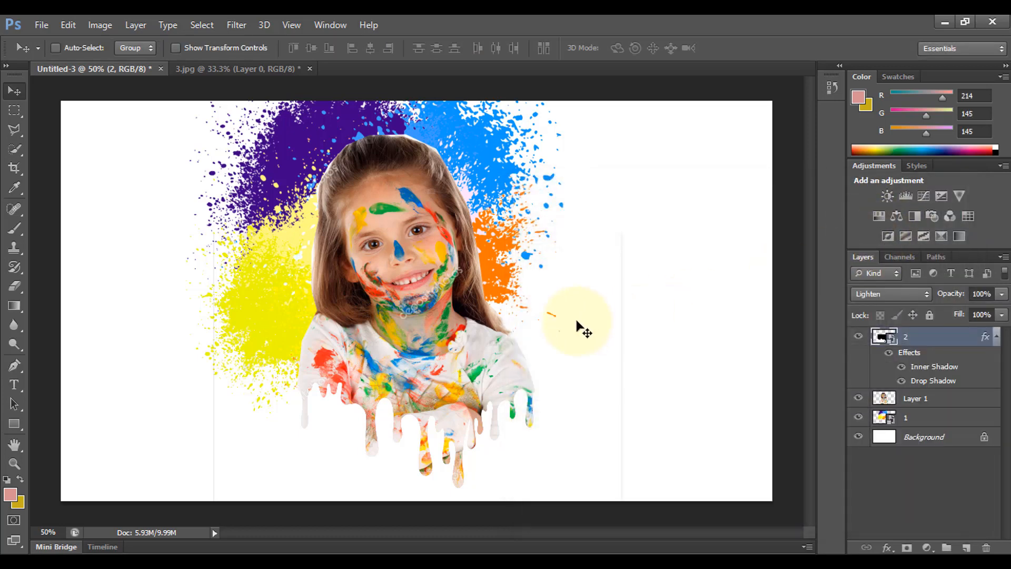